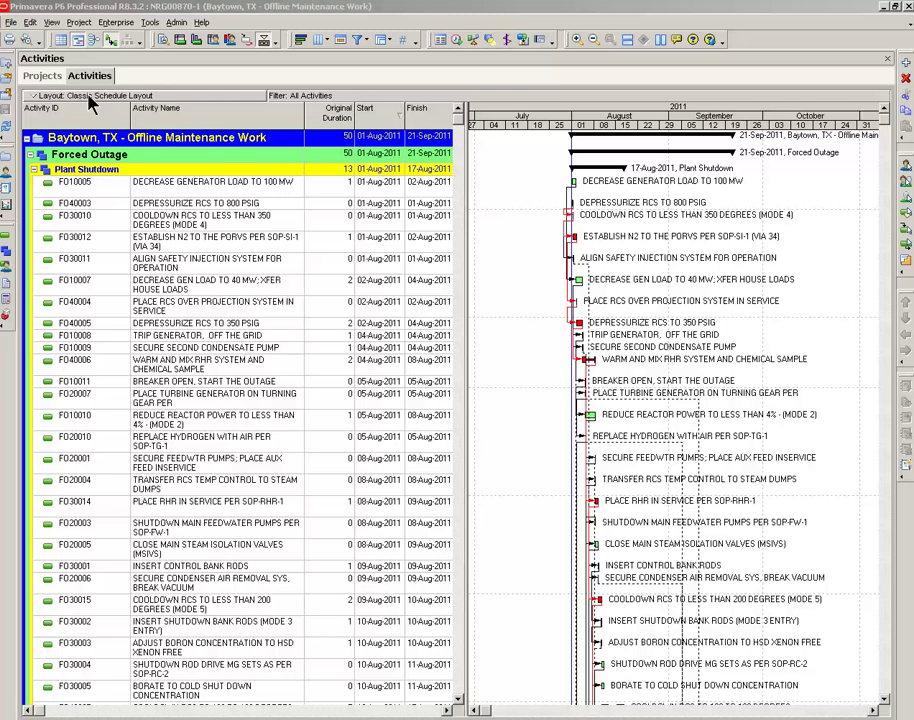
- Save the current activity layout as a new layout named Multiple Float Paths, available to the current user
{"action": "left_click", "coordinate": [89, 98]}
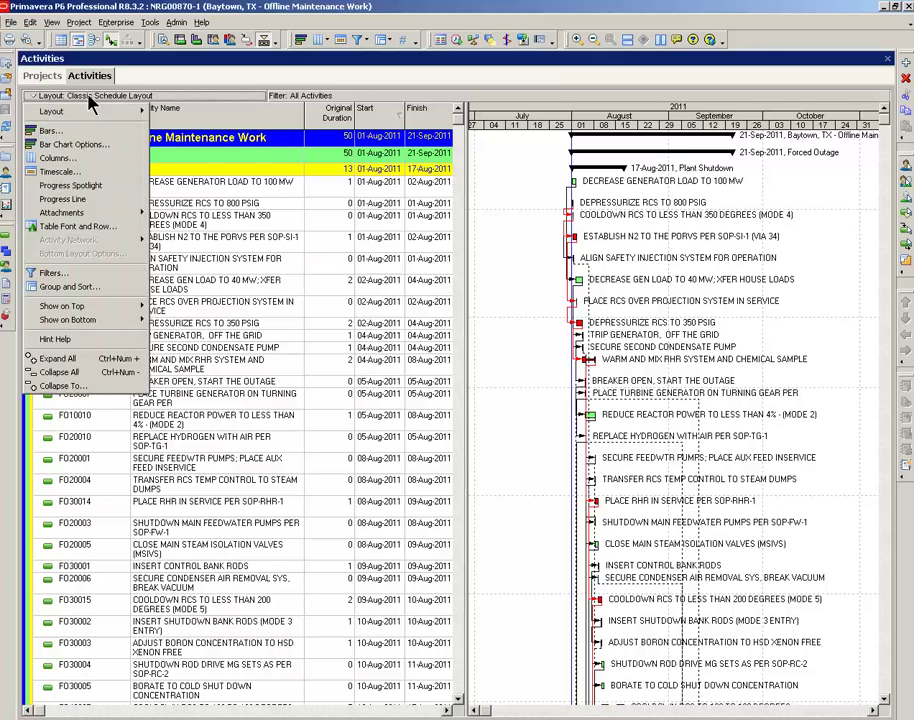
{"action": "mouse_move", "coordinate": [120, 111]}
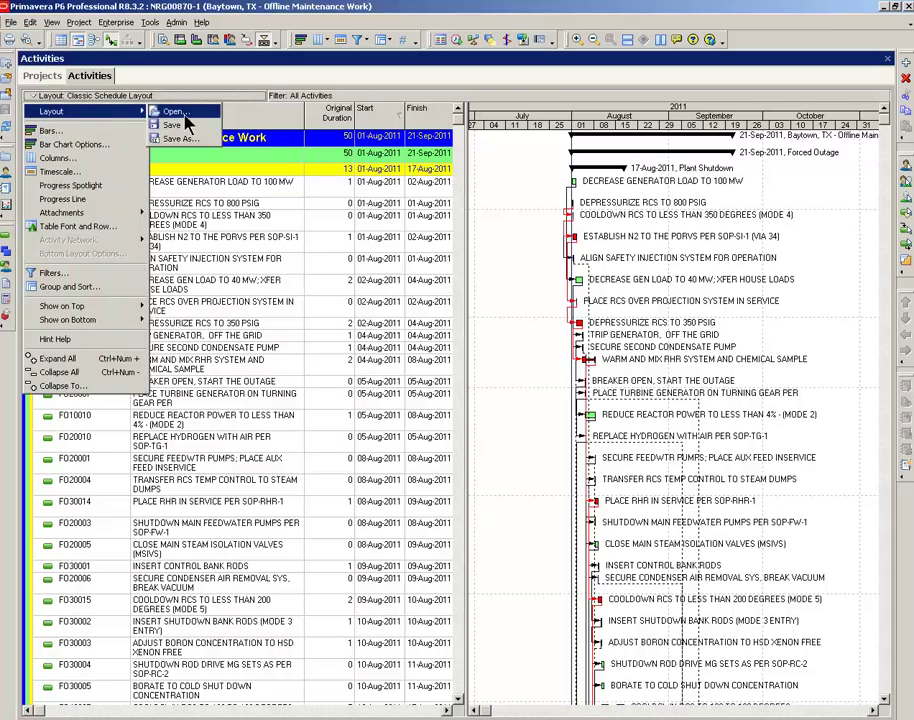
{"action": "left_click", "coordinate": [182, 140]}
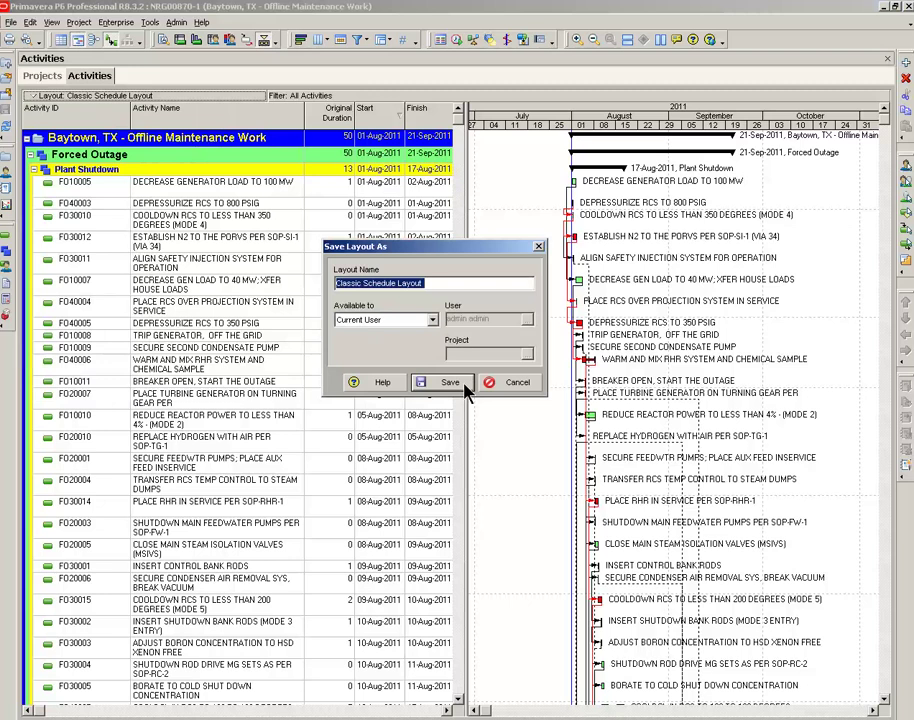
{"action": "type", "text": "Mu"}
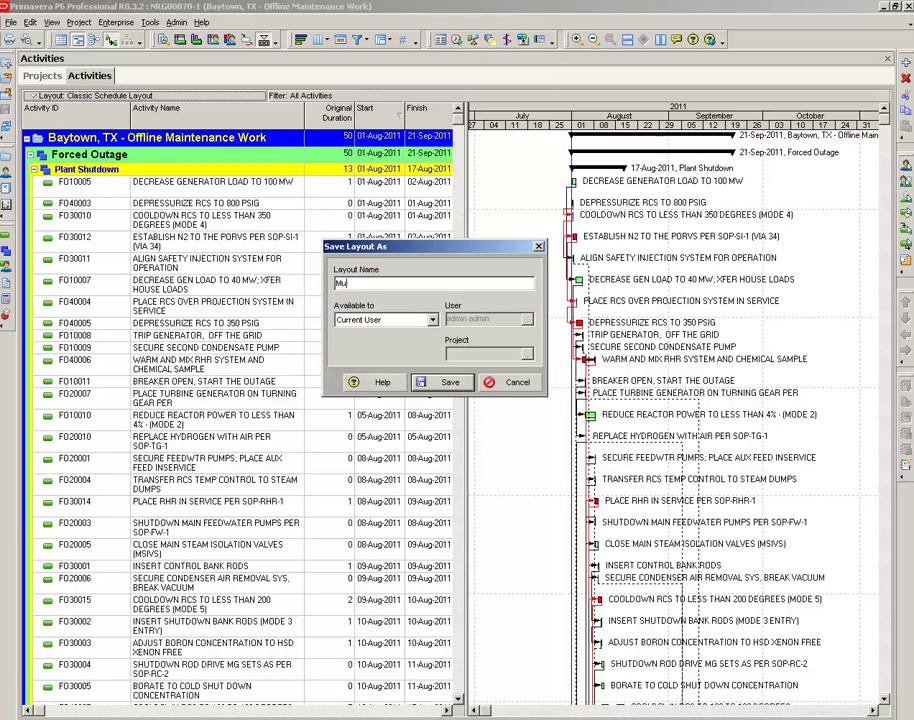
{"action": "type", "text": "ltiple Float Paths"}
{"action": "left_click", "coordinate": [451, 387]}
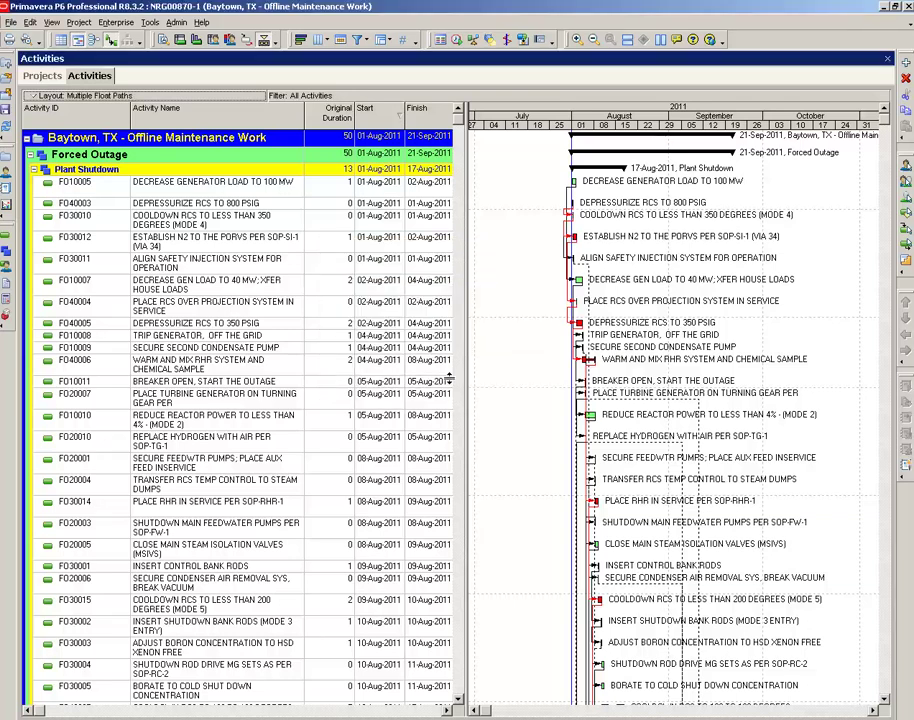
- Group the activities by Total Float instead of WBS, with the ID / Code shown in the grouping bands
{"action": "left_click", "coordinate": [382, 40]}
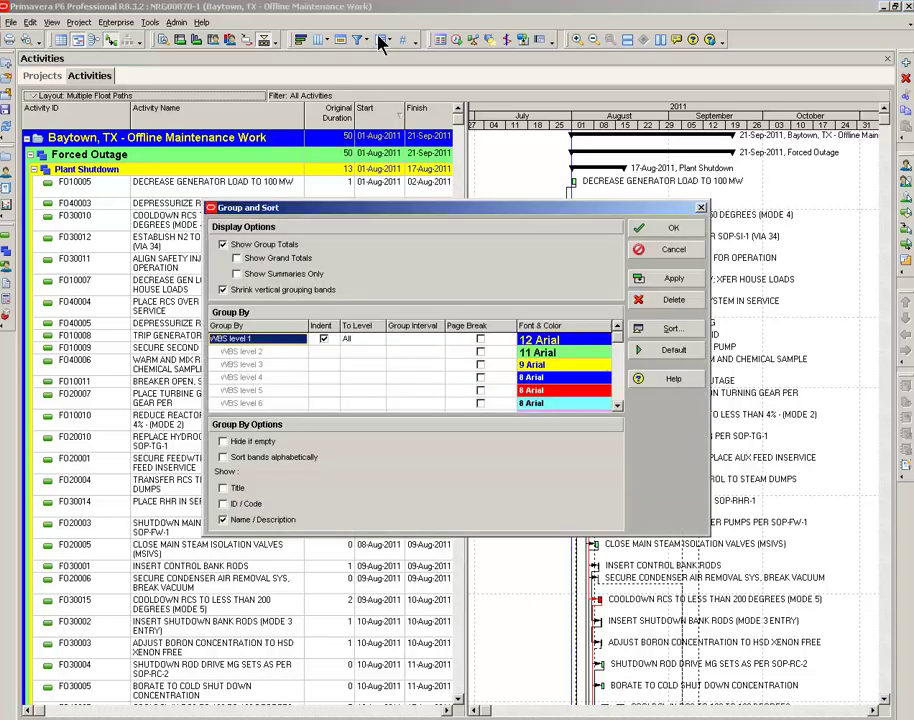
{"action": "left_click", "coordinate": [254, 346]}
{"action": "left_click", "coordinate": [256, 347]}
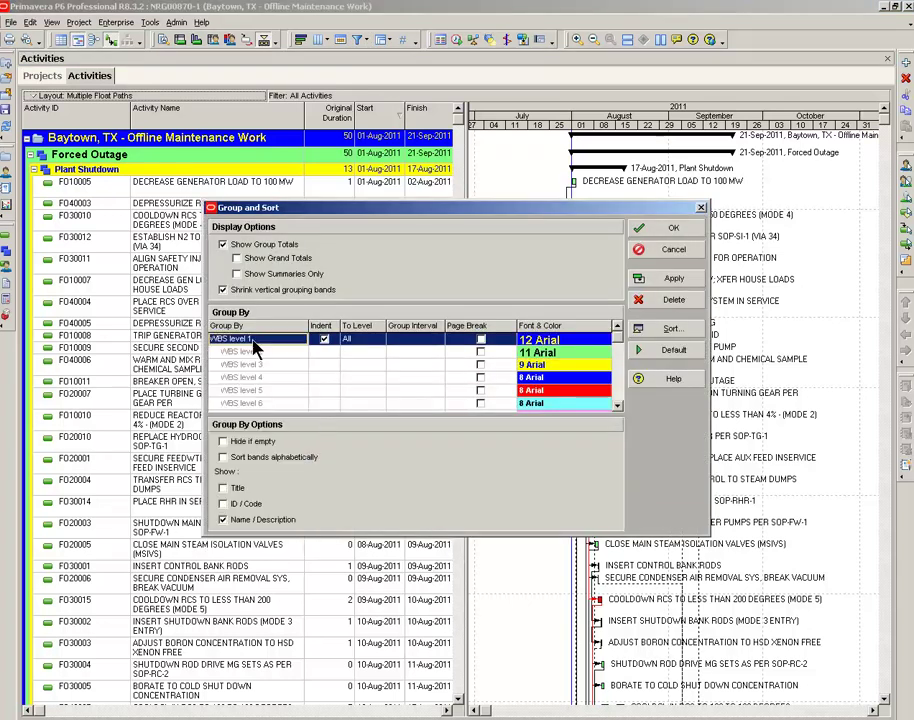
{"action": "left_click", "coordinate": [254, 345]}
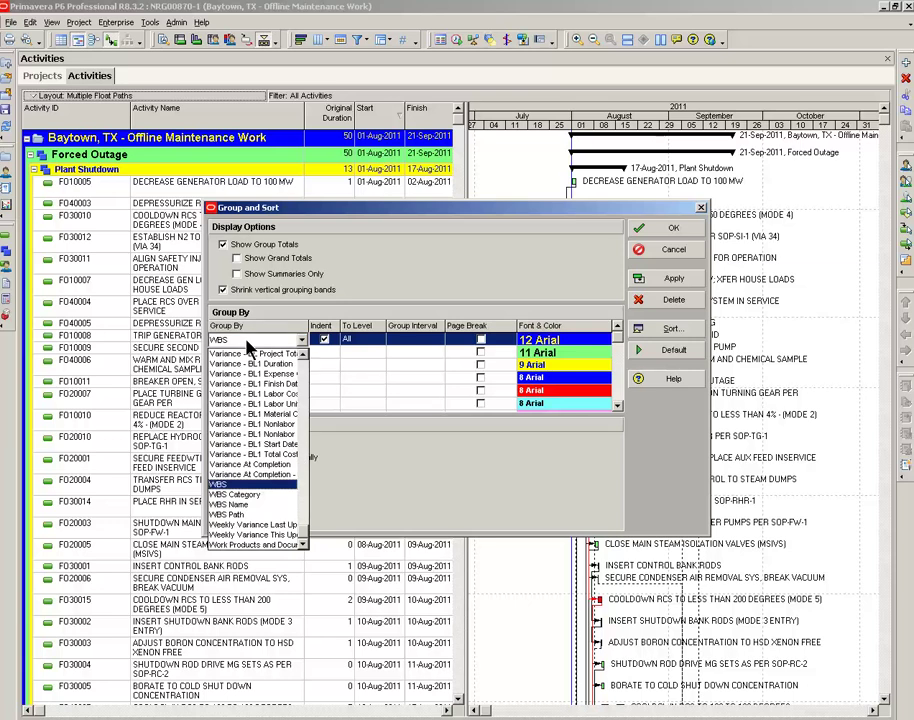
{"action": "key", "text": "t"}
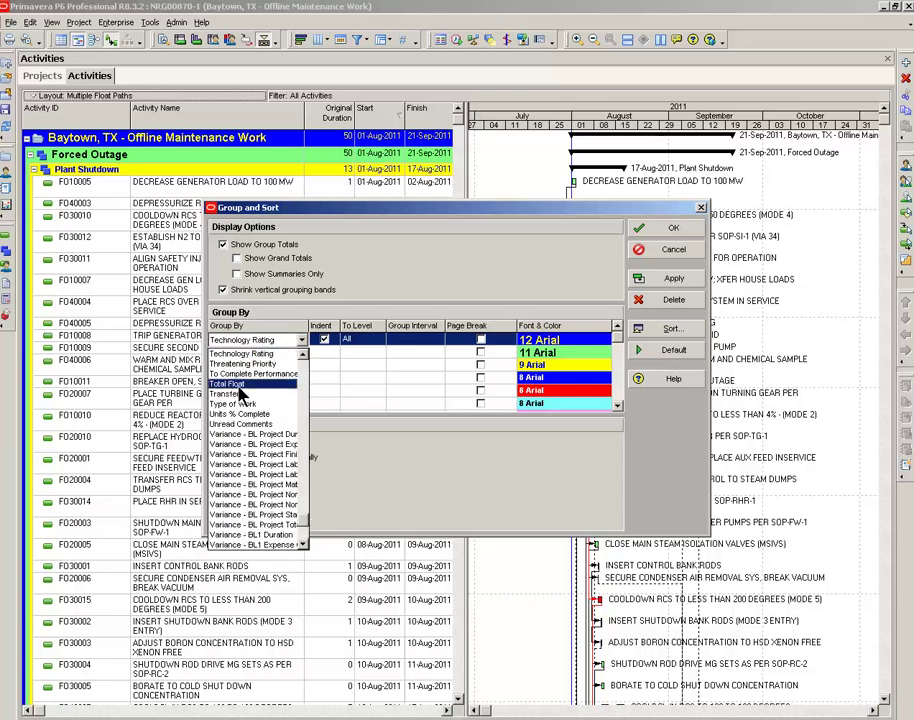
{"action": "left_click", "coordinate": [238, 385]}
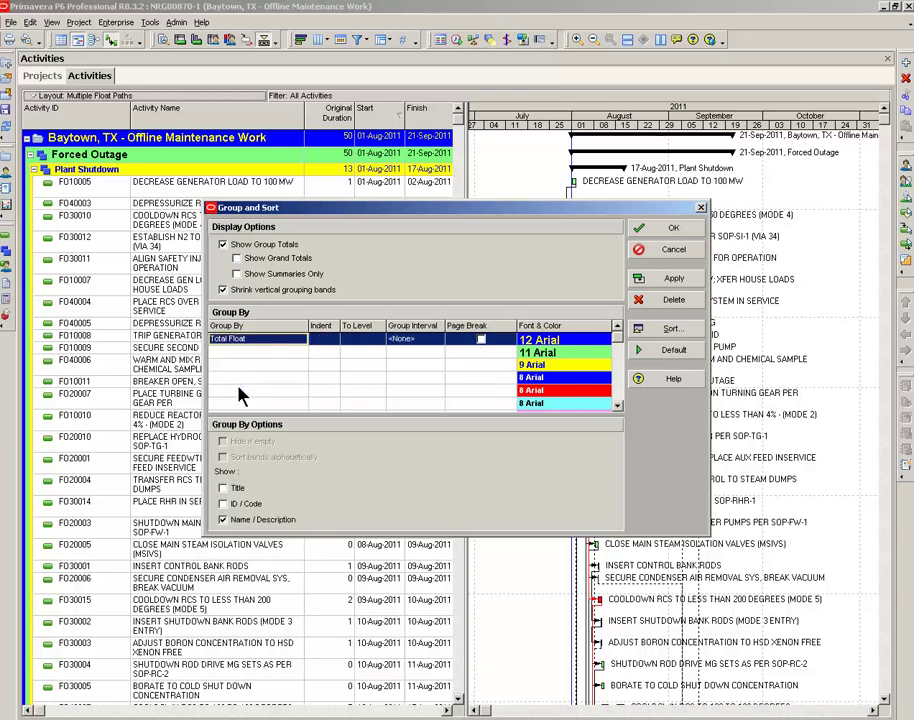
{"action": "left_click", "coordinate": [223, 503]}
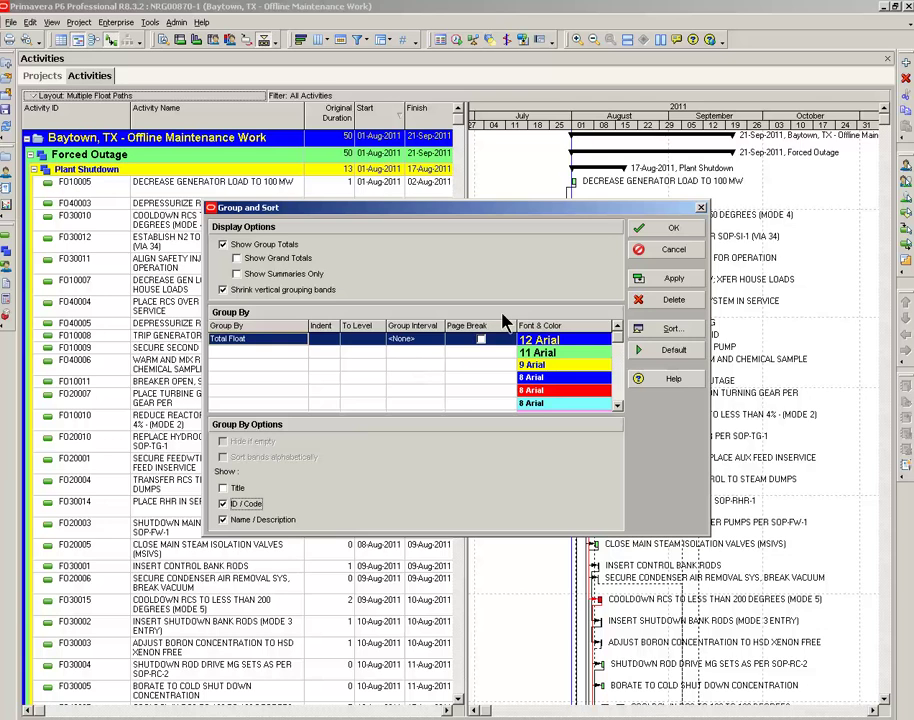
{"action": "left_click", "coordinate": [660, 231]}
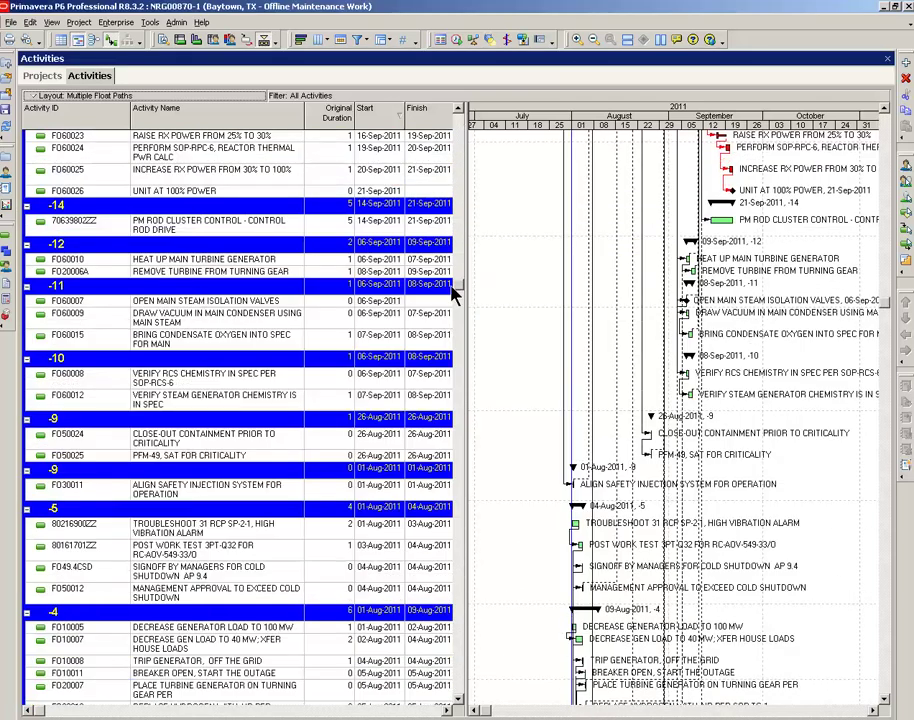
{"action": "left_click_drag", "start_coordinate": [462, 289], "coordinate": [455, 103]}
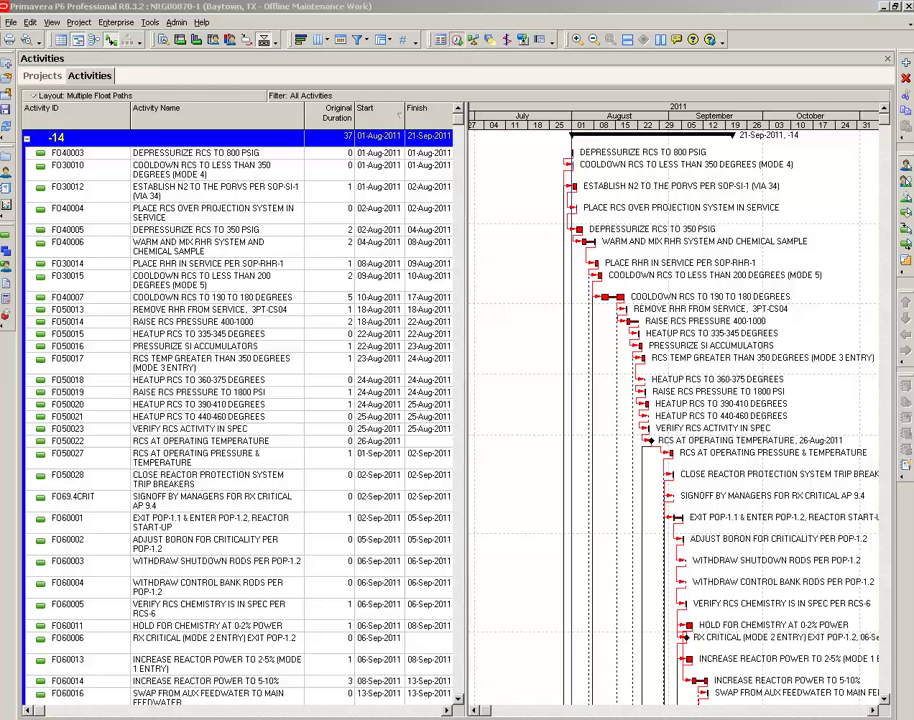
- Review the general and multiple float path settings in the schedule options, and schedule the project
{"action": "key", "text": "F9"}
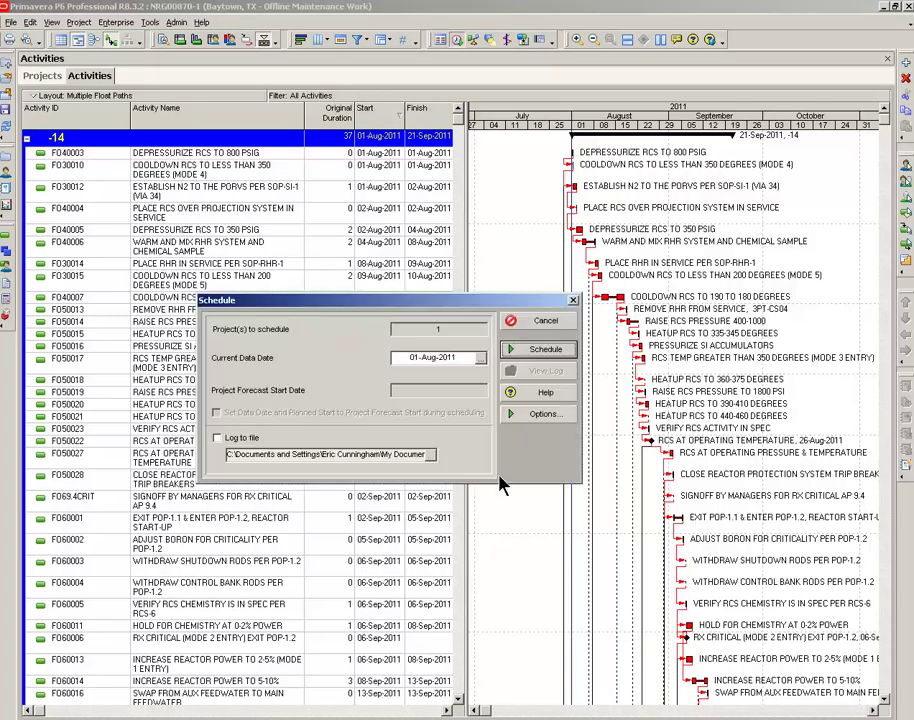
{"action": "left_click", "coordinate": [545, 413]}
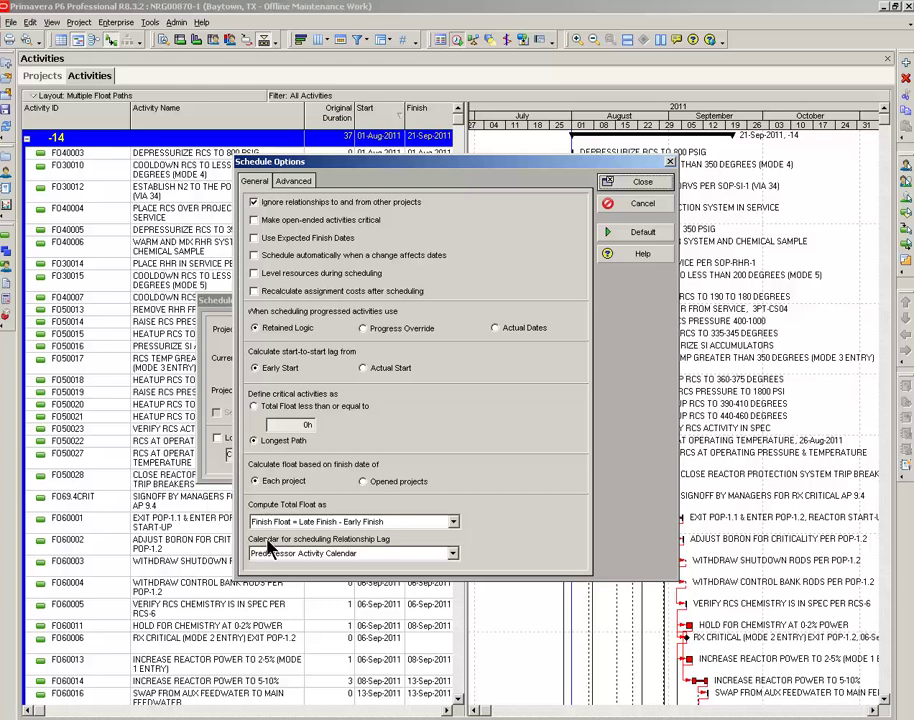
{"action": "left_click", "coordinate": [292, 183]}
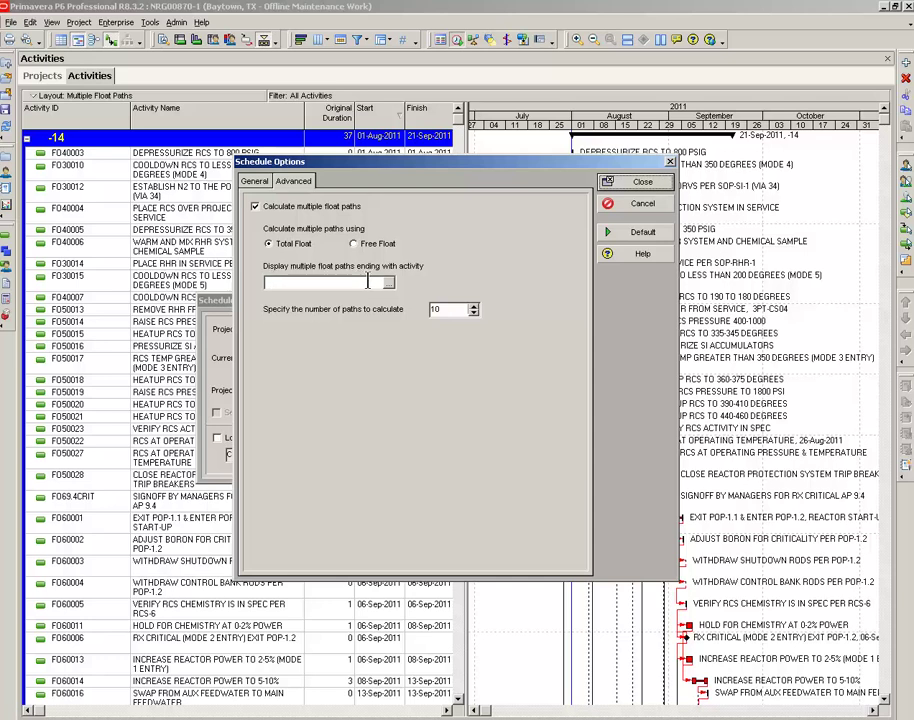
{"action": "left_click", "coordinate": [254, 181]}
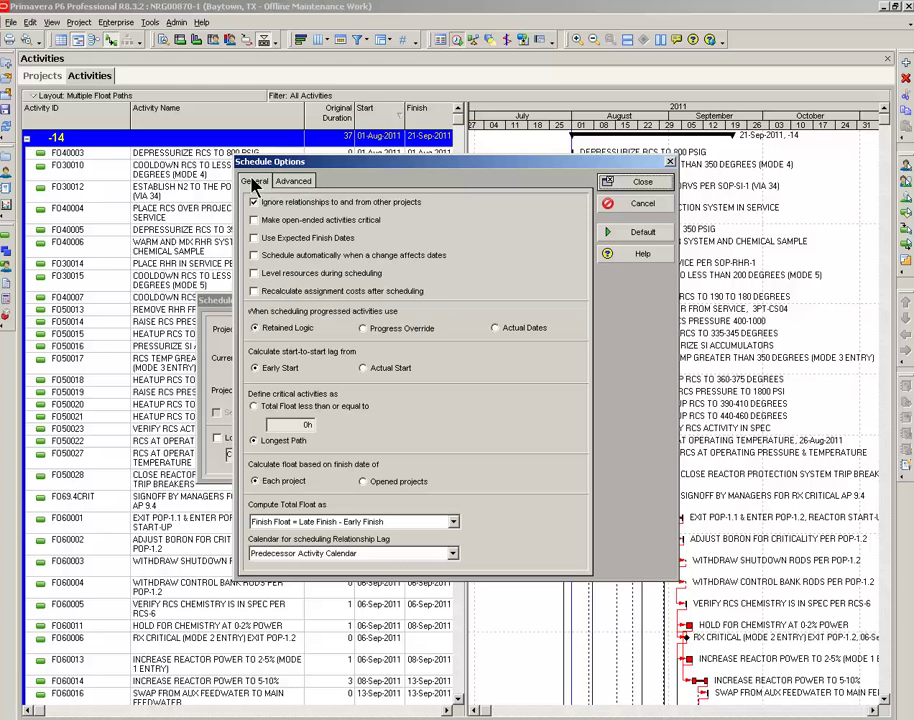
{"action": "left_click", "coordinate": [628, 182]}
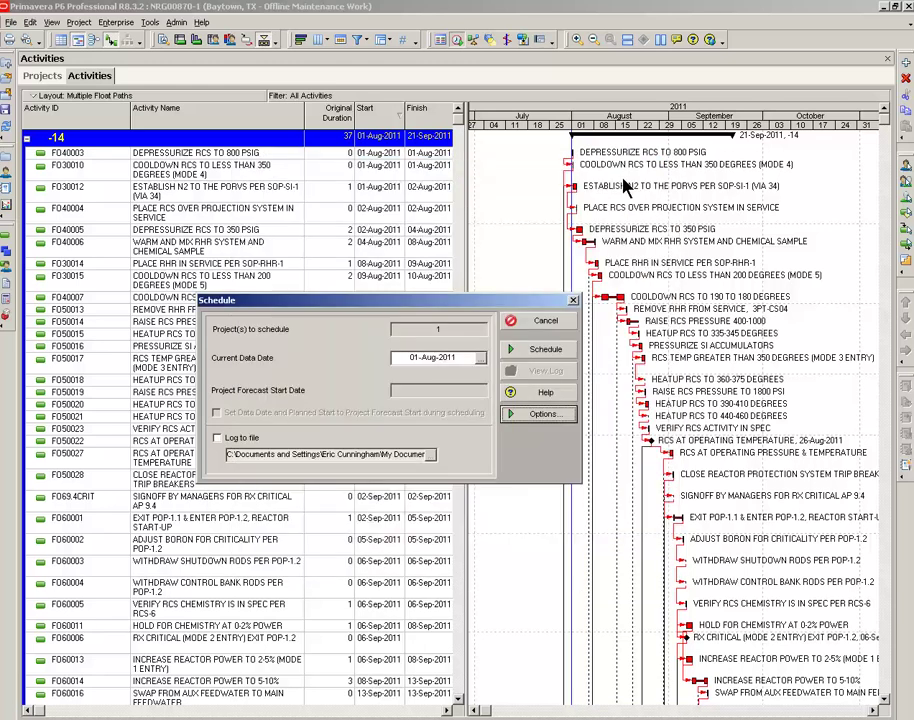
{"action": "left_click", "coordinate": [546, 351]}
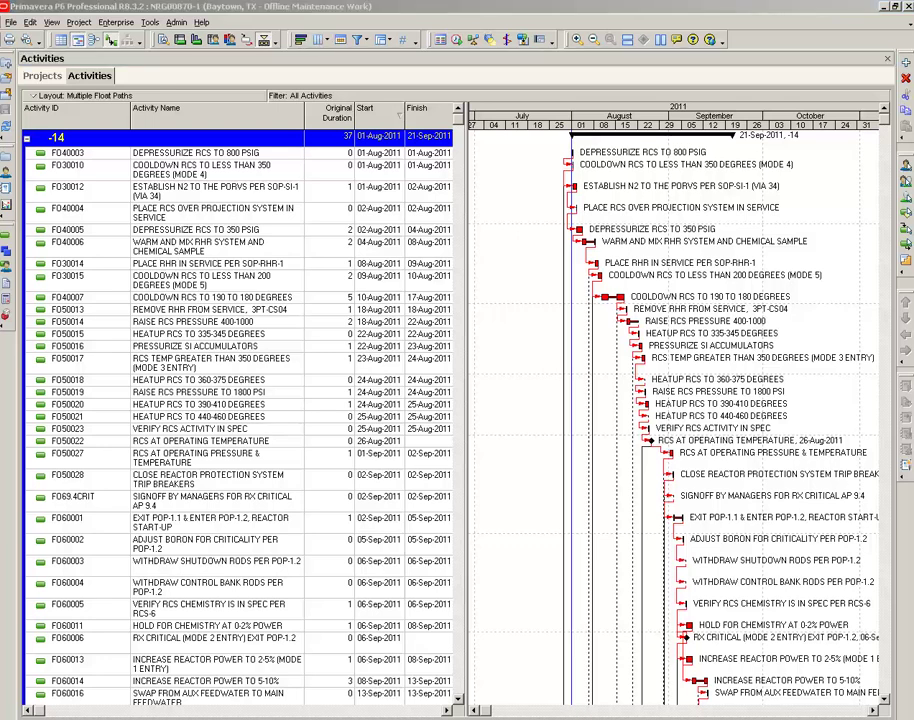
- Add the Total Float column after Finish in the activity table and widen the table to show it
{"action": "left_click", "coordinate": [300, 40]}
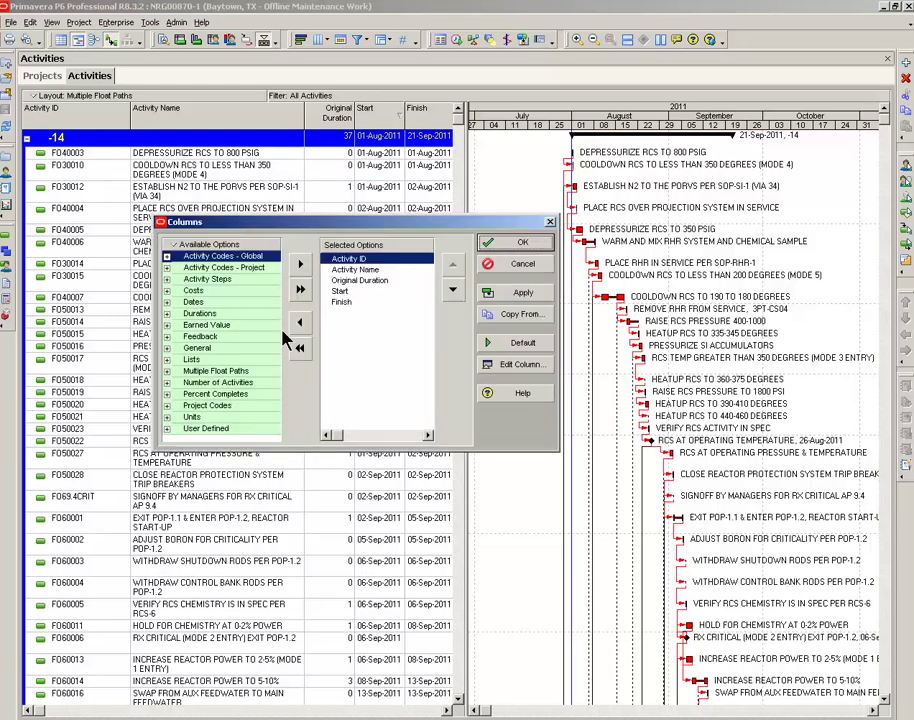
{"action": "left_click", "coordinate": [346, 281]}
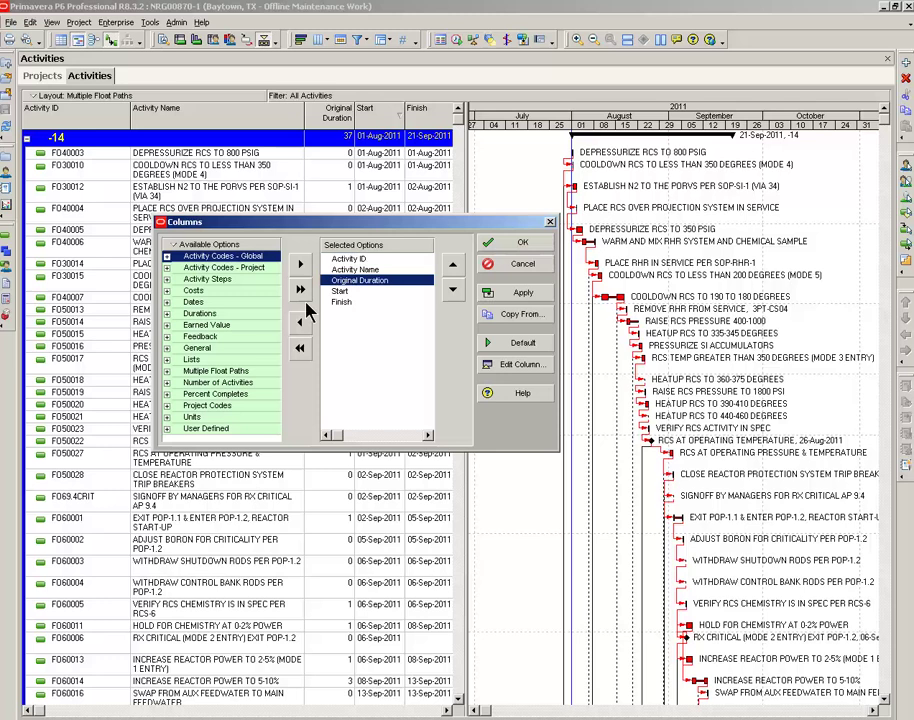
{"action": "left_click", "coordinate": [343, 301]}
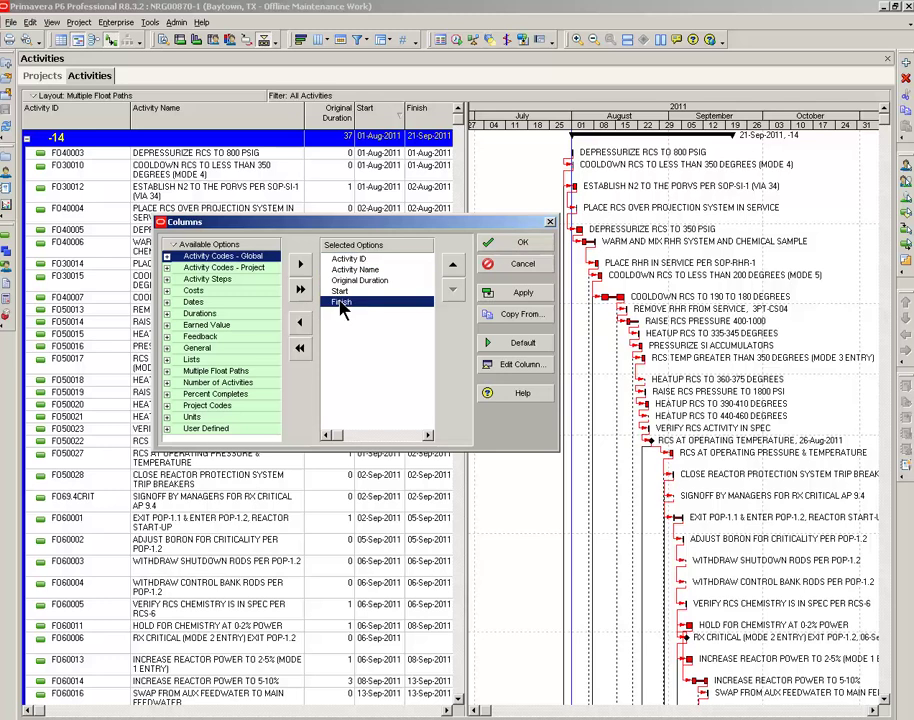
{"action": "left_click", "coordinate": [167, 313]}
{"action": "left_click", "coordinate": [208, 345]}
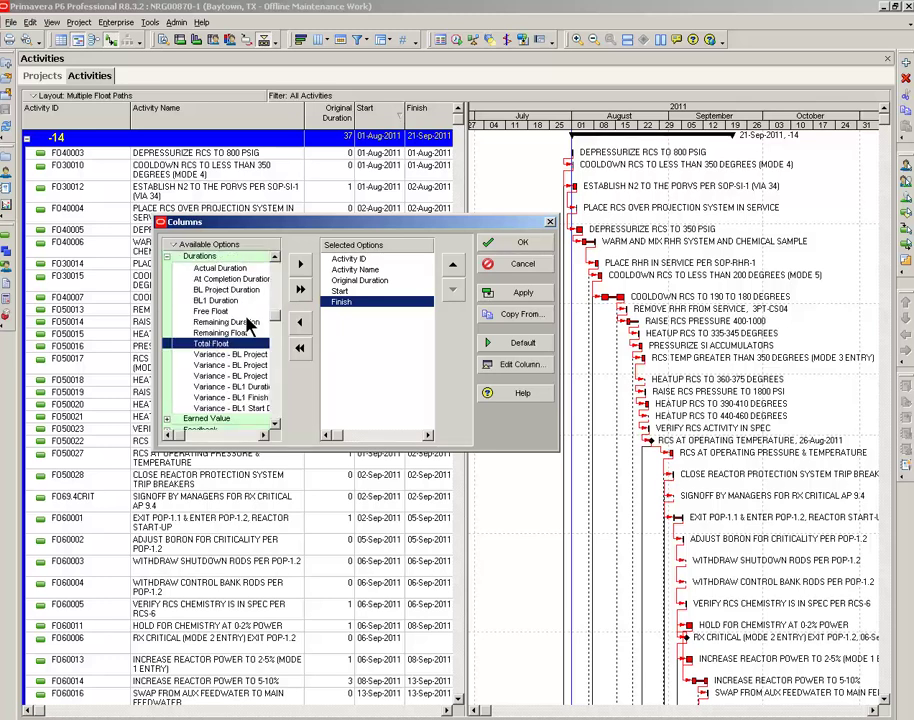
{"action": "left_click", "coordinate": [299, 264]}
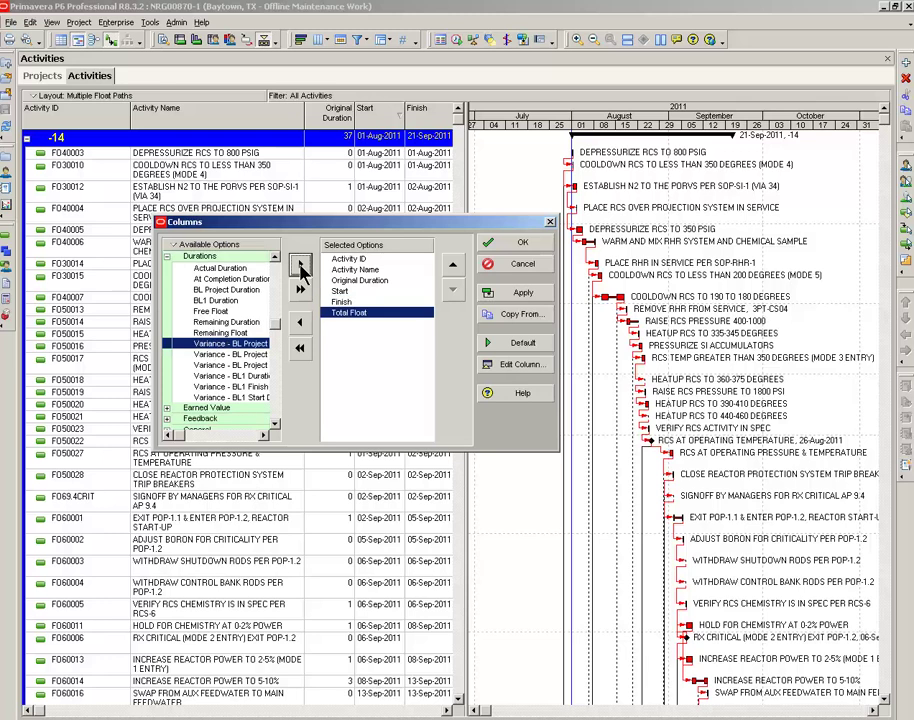
{"action": "left_click", "coordinate": [490, 244]}
{"action": "left_click_drag", "start_coordinate": [472, 242], "coordinate": [515, 246]}
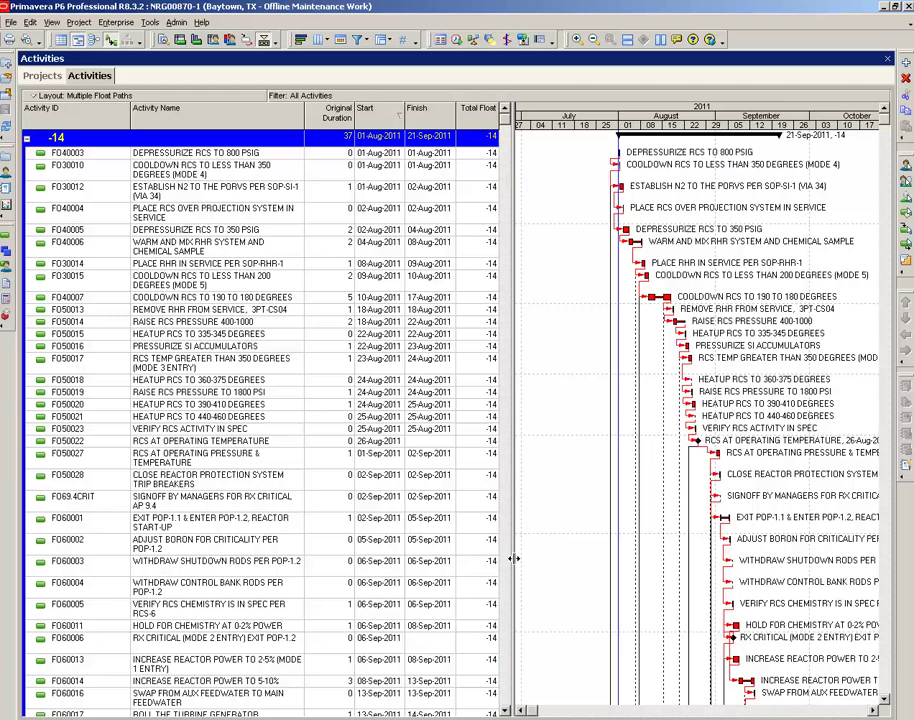
- Examine the Total Float bands and their activities, from the most negative float through the positive values
{"action": "left_click", "coordinate": [505, 692]}
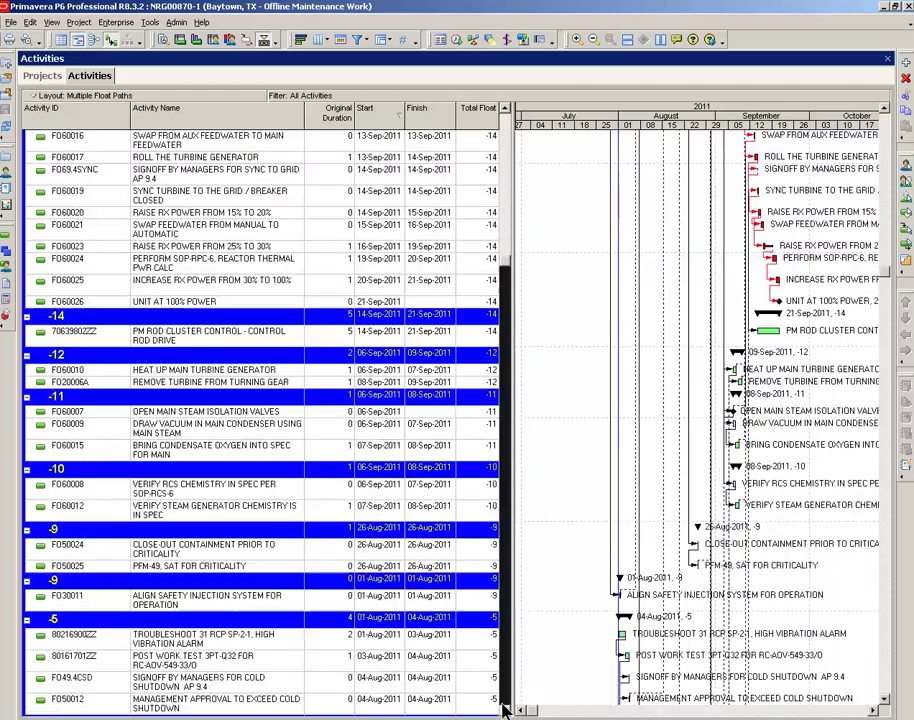
{"action": "left_click", "coordinate": [505, 692]}
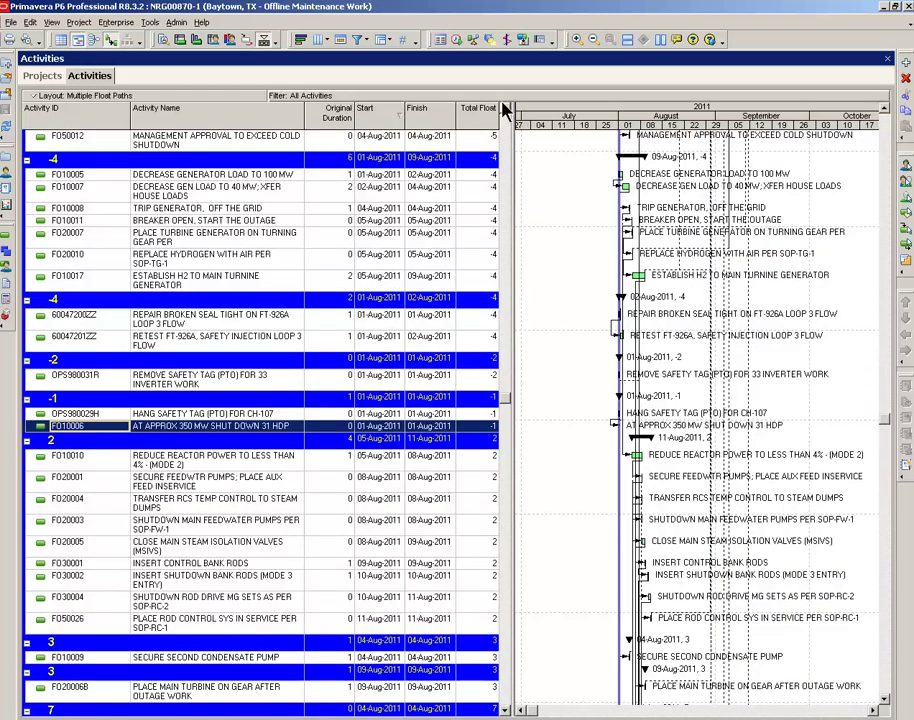
{"action": "left_click", "coordinate": [505, 108]}
{"action": "left_click", "coordinate": [505, 108]}
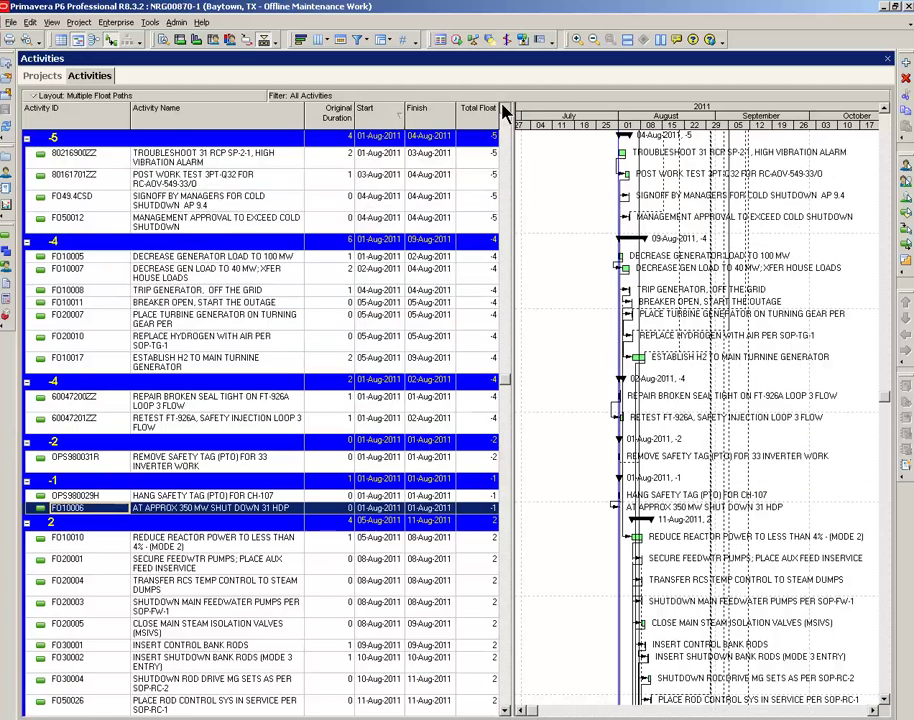
{"action": "left_click", "coordinate": [505, 108]}
{"action": "left_click", "coordinate": [505, 108]}
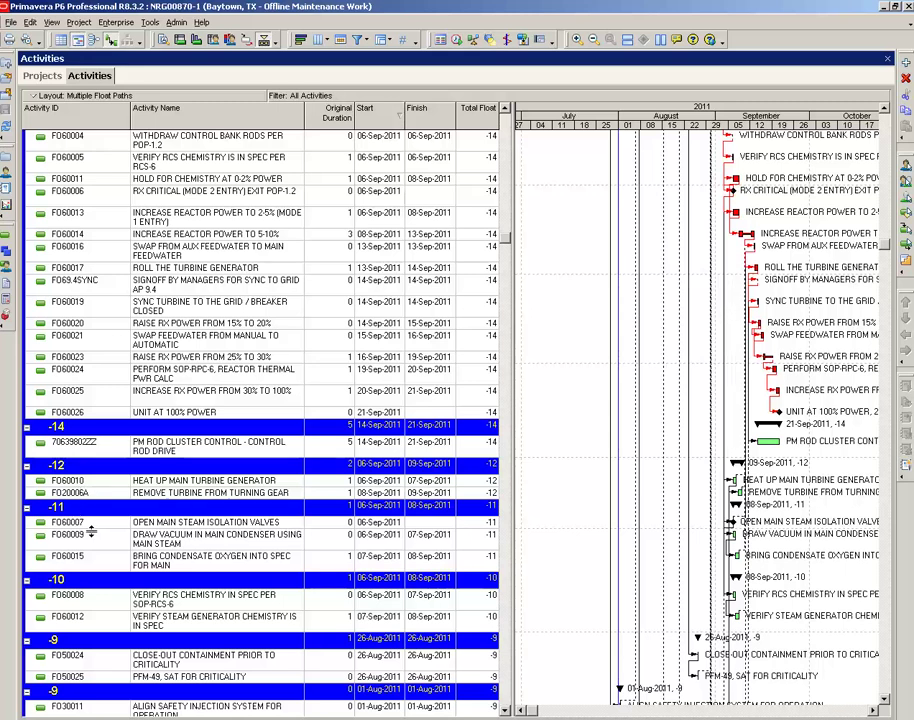
{"action": "left_click", "coordinate": [479, 526]}
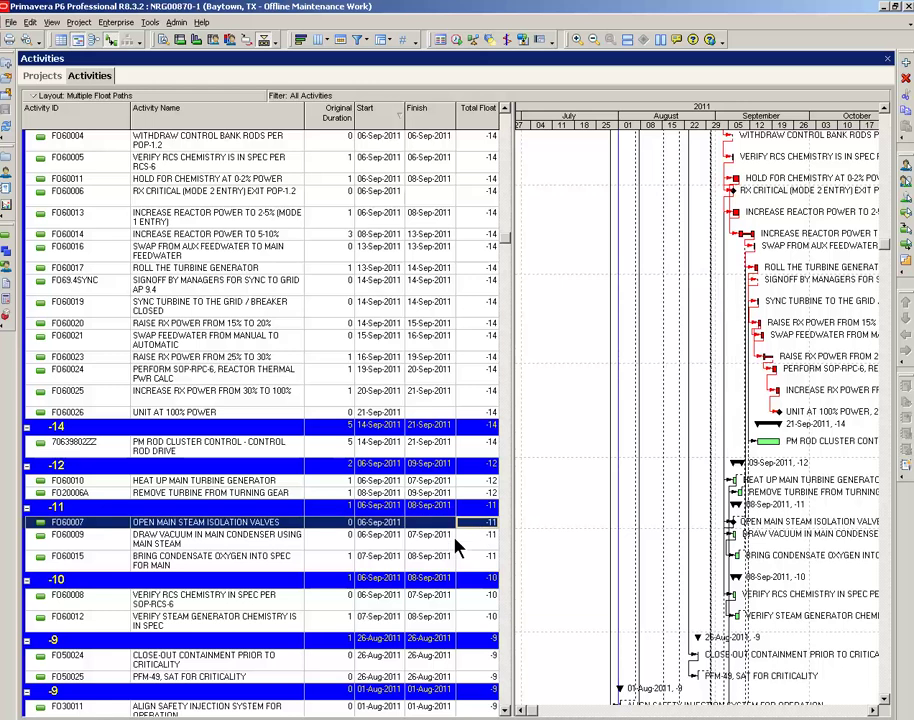
{"action": "scroll", "coordinate": [455, 545], "scroll_direction": "down", "scroll_amount": 4}
{"action": "scroll", "coordinate": [115, 393], "scroll_direction": "down", "scroll_amount": 4}
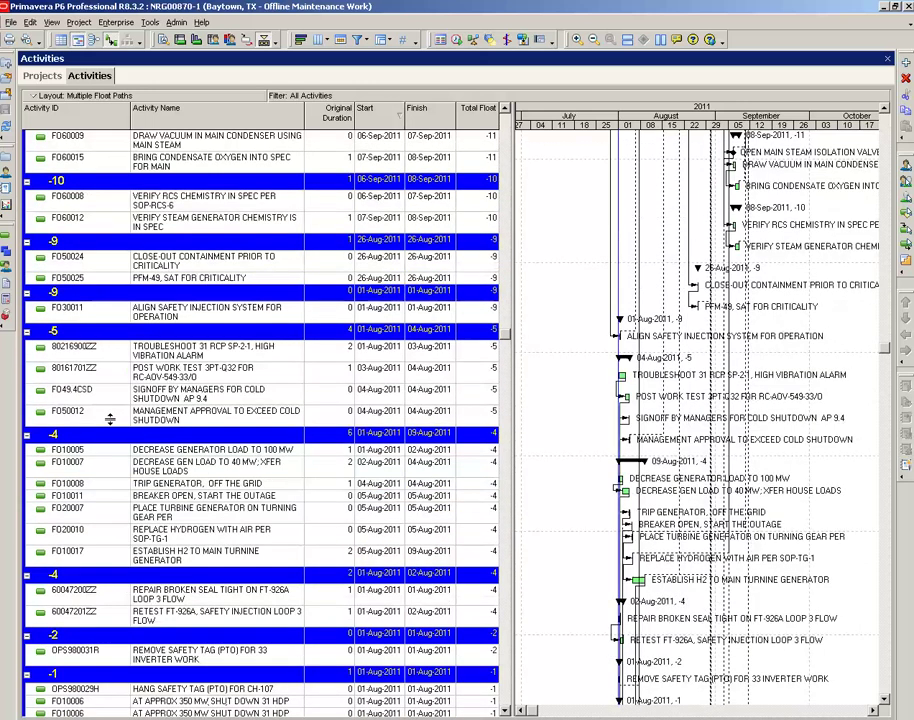
{"action": "scroll", "coordinate": [90, 430], "scroll_direction": "down", "scroll_amount": 4}
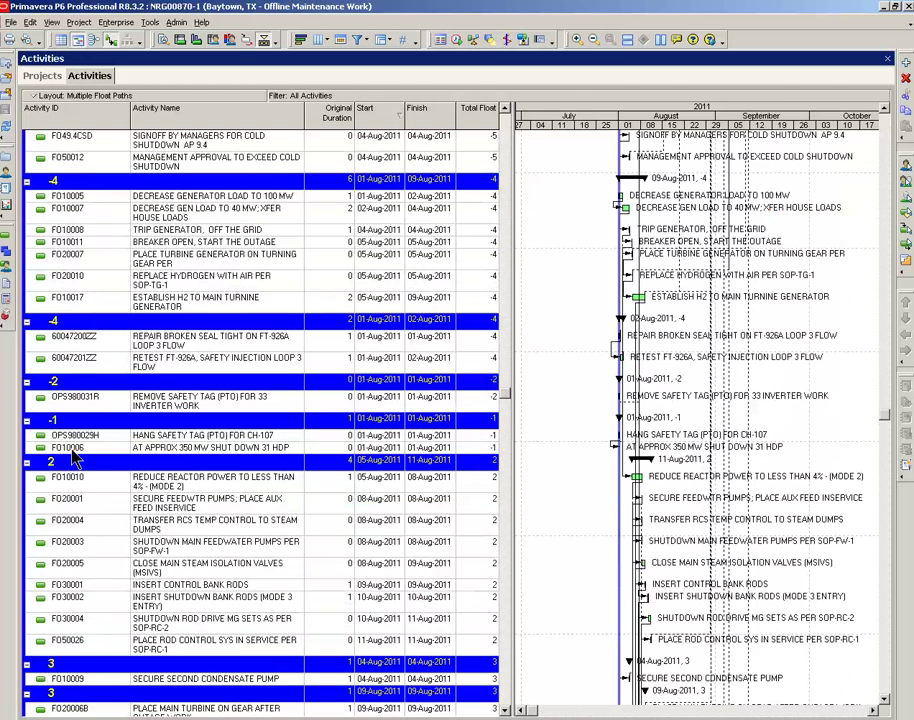
{"action": "left_click", "coordinate": [85, 449]}
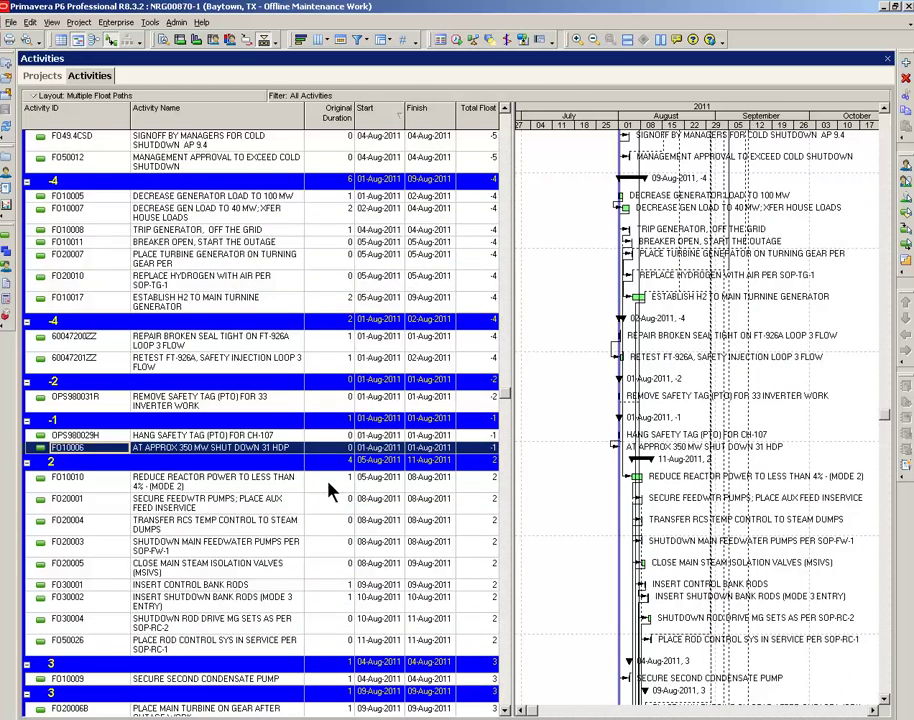
{"action": "left_click", "coordinate": [90, 485]}
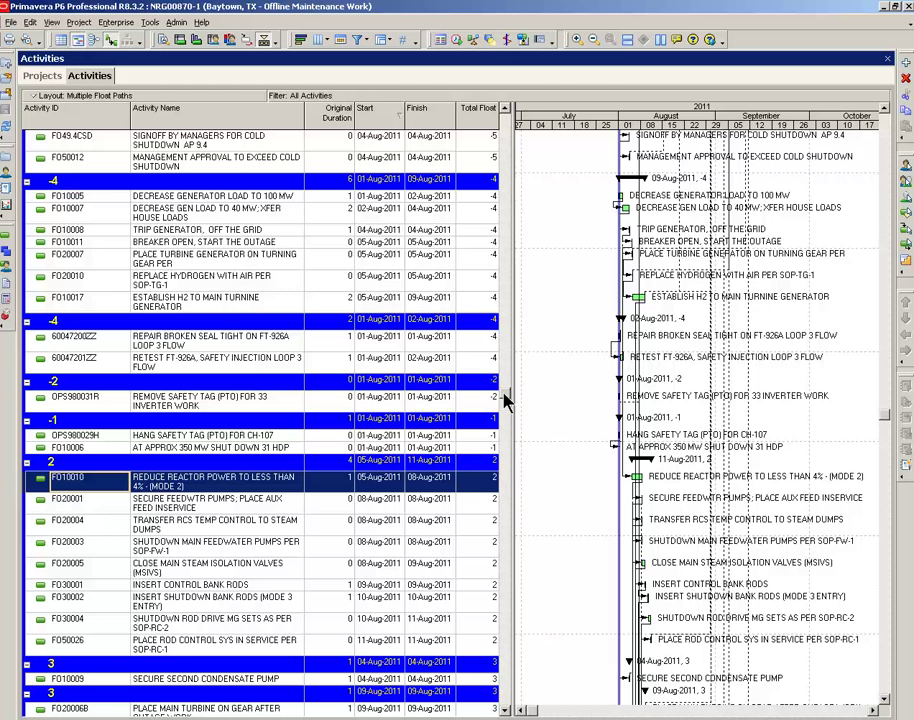
{"action": "left_click_drag", "start_coordinate": [505, 400], "coordinate": [506, 175]}
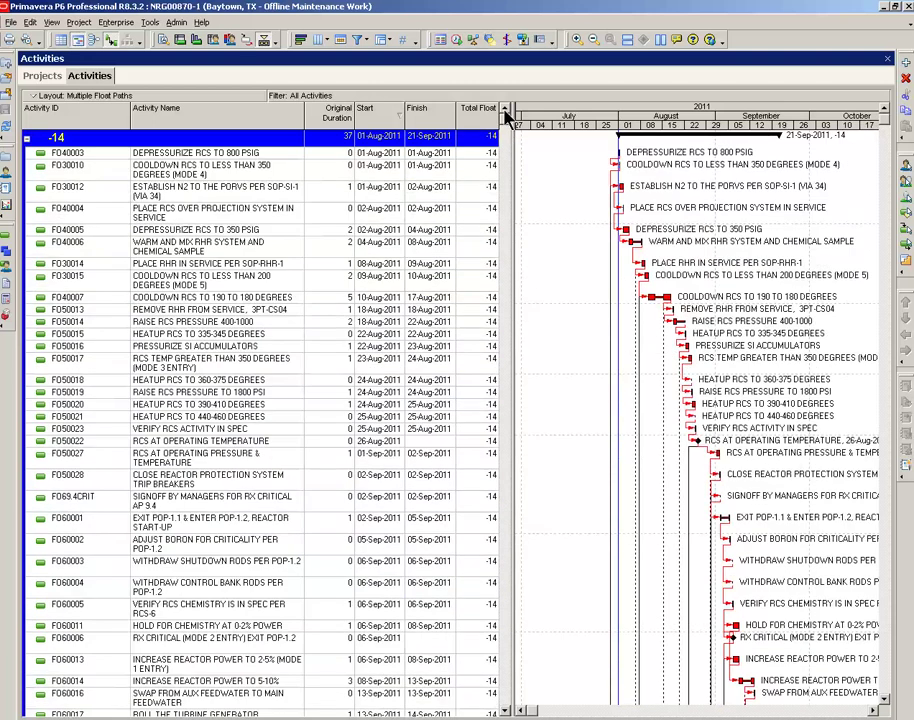